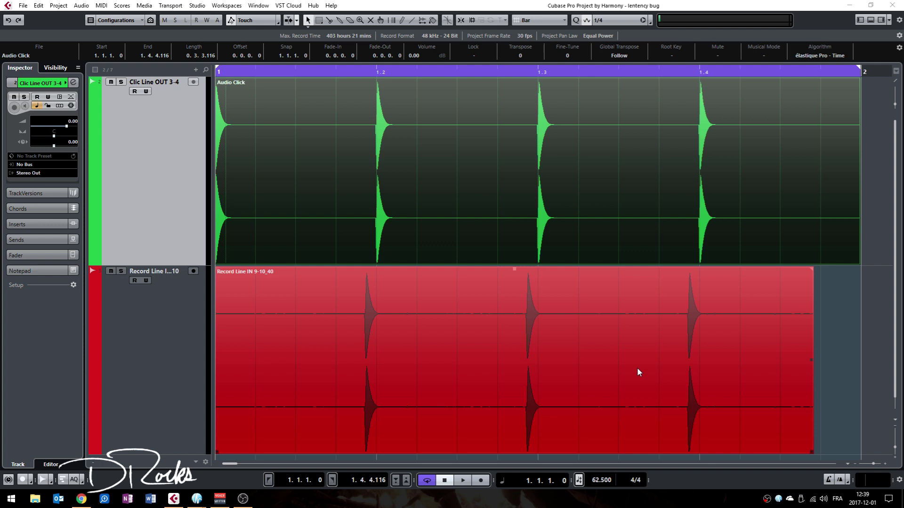
# Step: Compare the original Audio Click event and the recorded Record Line IN event by selecting each in turn
pyautogui.click(384, 163)
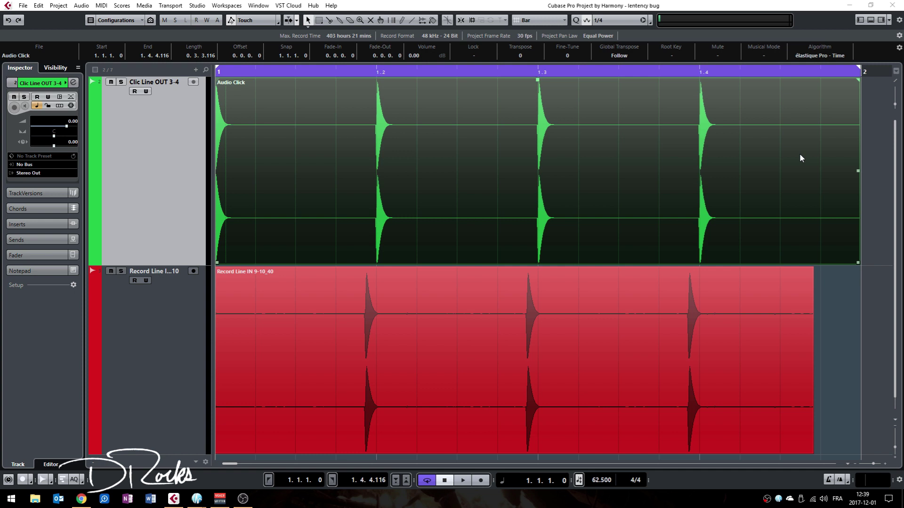
pyautogui.click(140, 326)
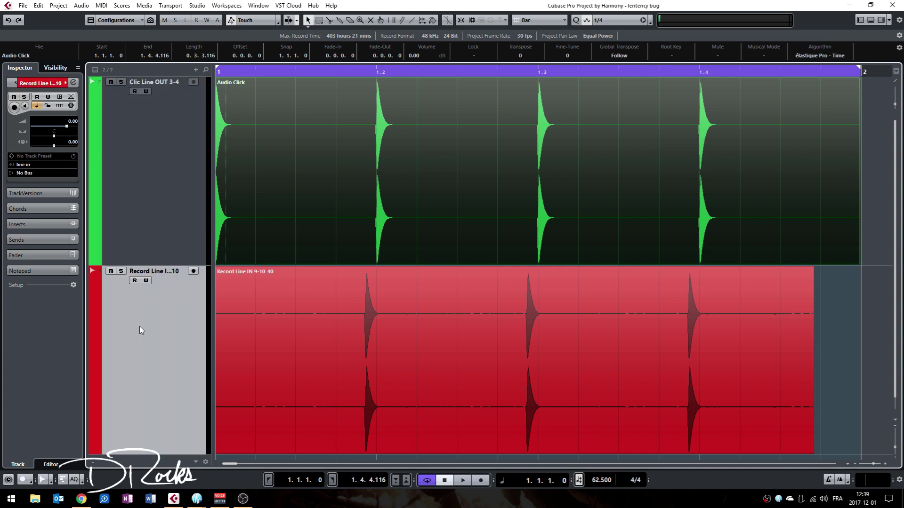
pyautogui.click(252, 364)
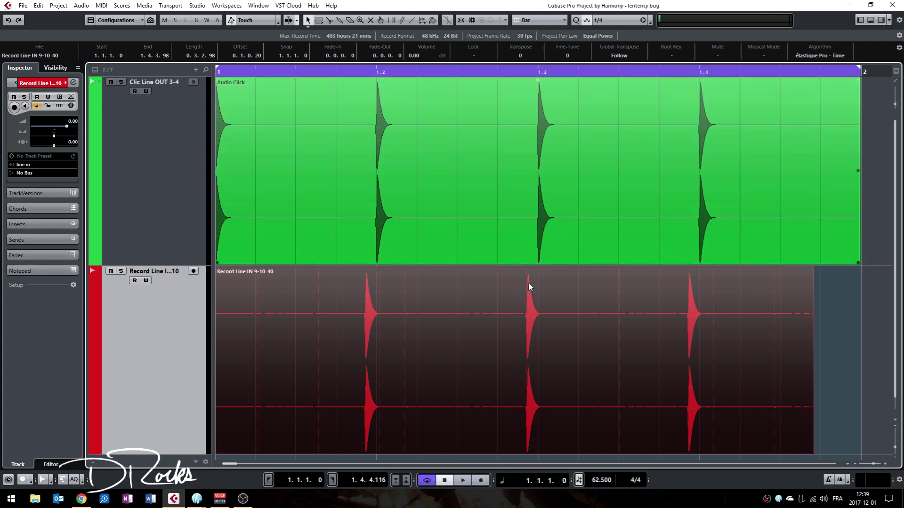
pyautogui.click(714, 232)
pyautogui.click(369, 317)
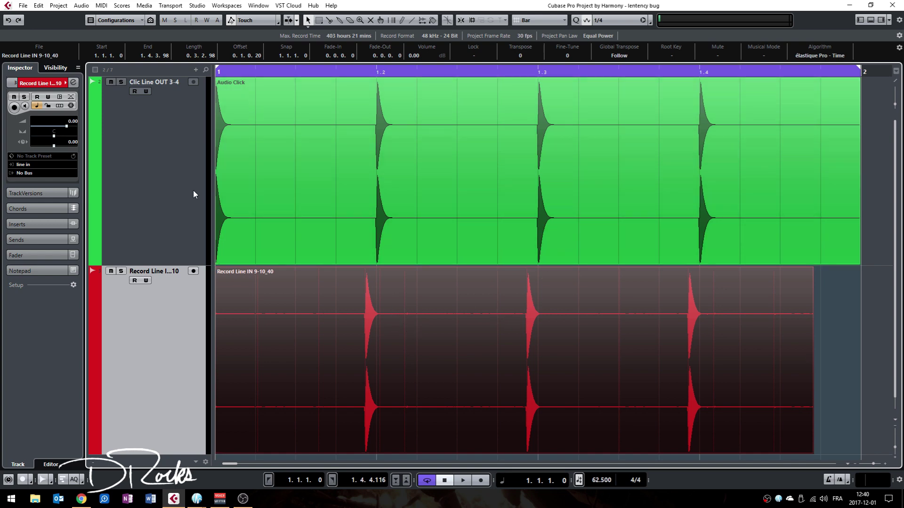
pyautogui.click(242, 160)
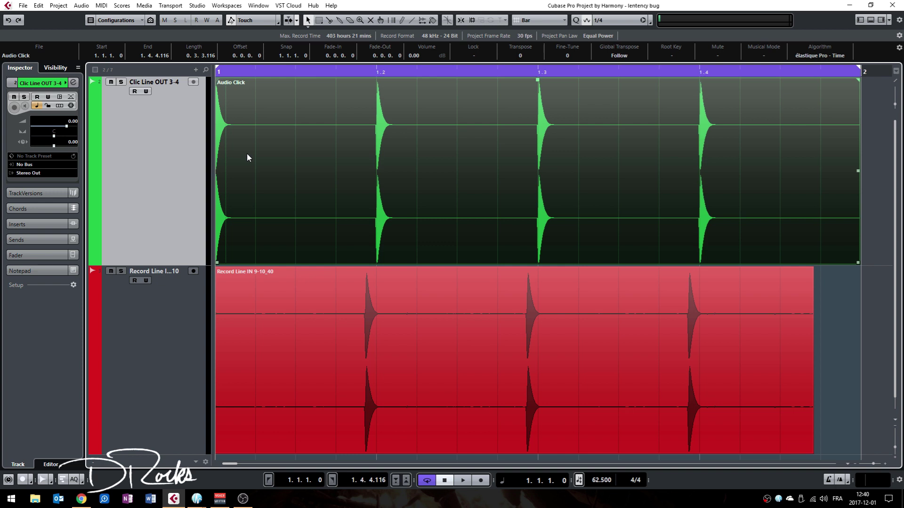
# Step: Arm the Record Line track and record a new click take, 9-10_45
pyautogui.click(211, 208)
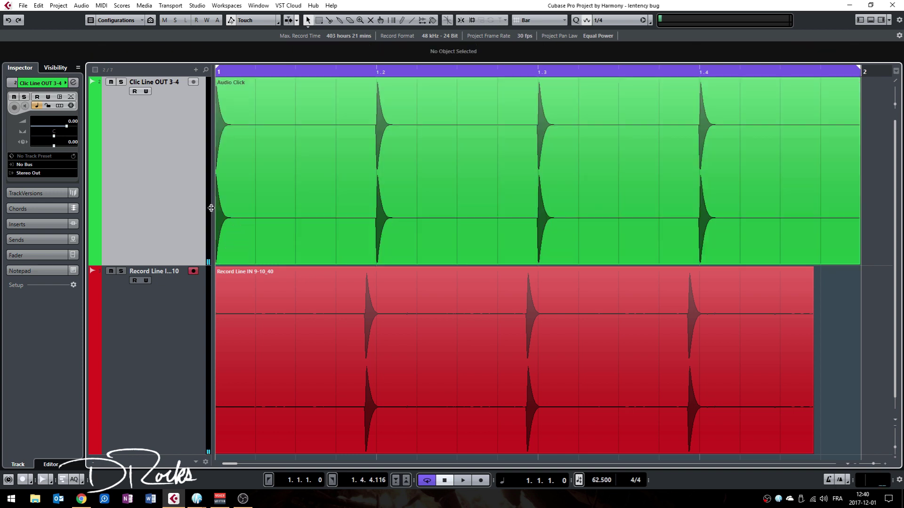
pyautogui.press('KP_Multiply')
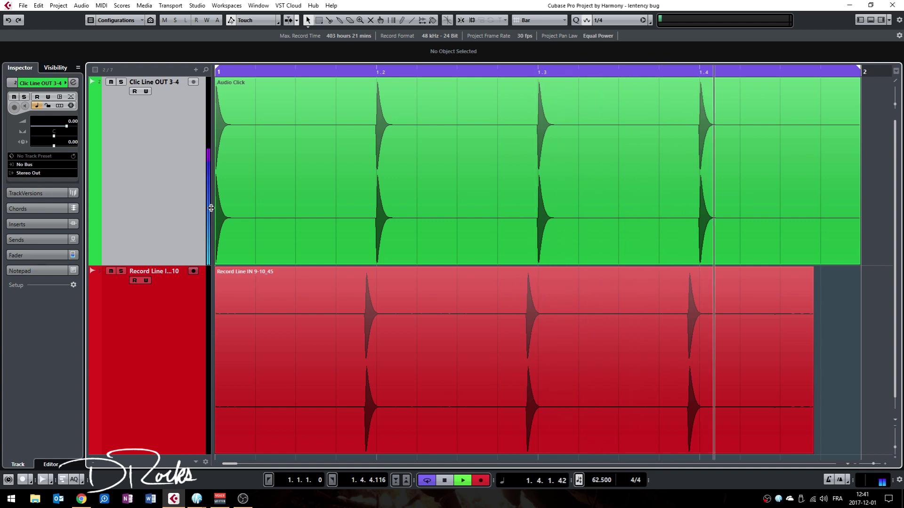
pyautogui.press('space')
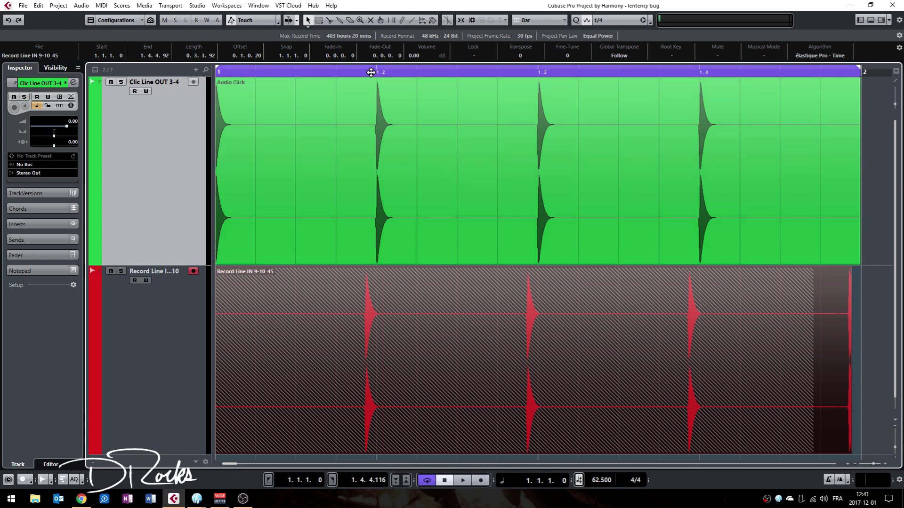
# Step: Zoom in at beat 1.2 and range-select from the recorded click to the original, spanning 0.0.0.34
pyautogui.moveTo(369, 74); pyautogui.dragTo(365, 120)
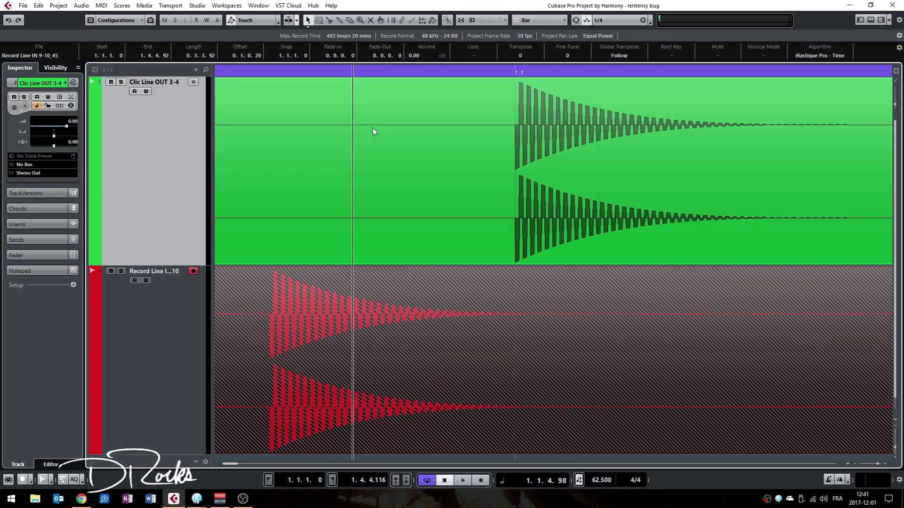
pyautogui.click(320, 20)
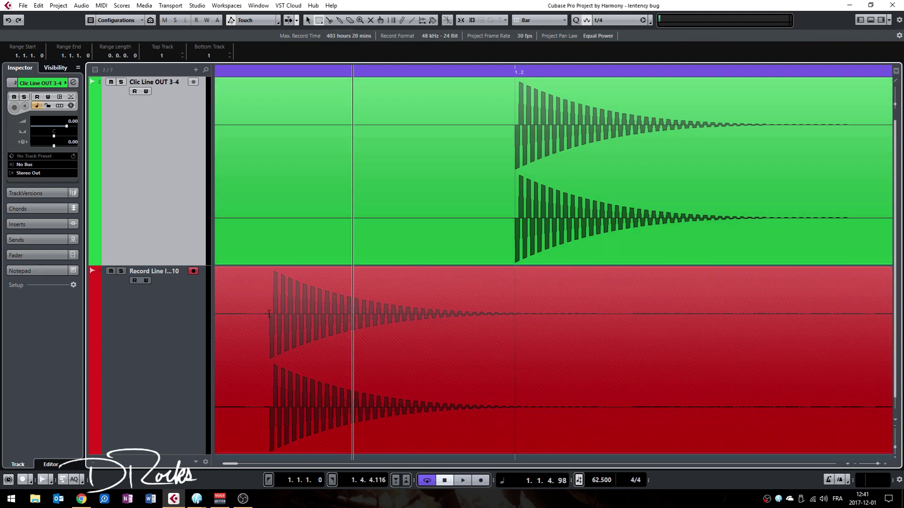
pyautogui.moveTo(269, 314); pyautogui.dragTo(515, 167)
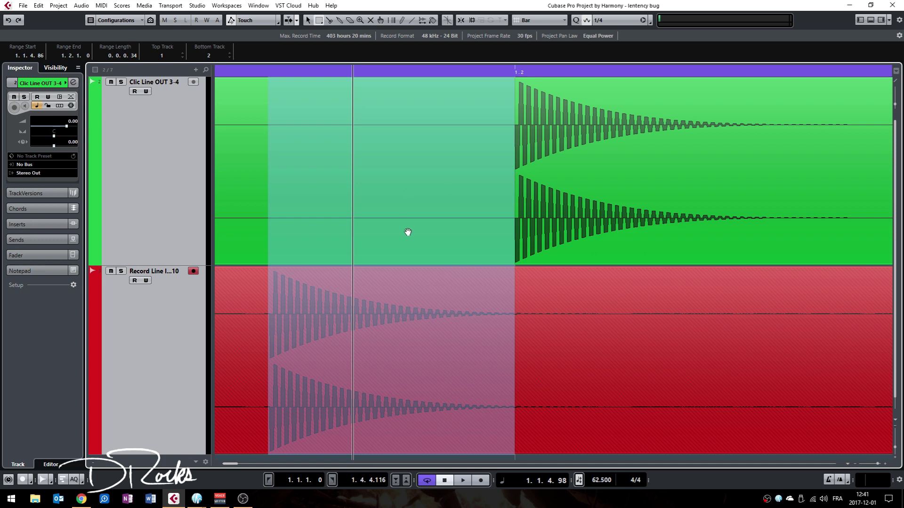
pyautogui.click(893, 19)
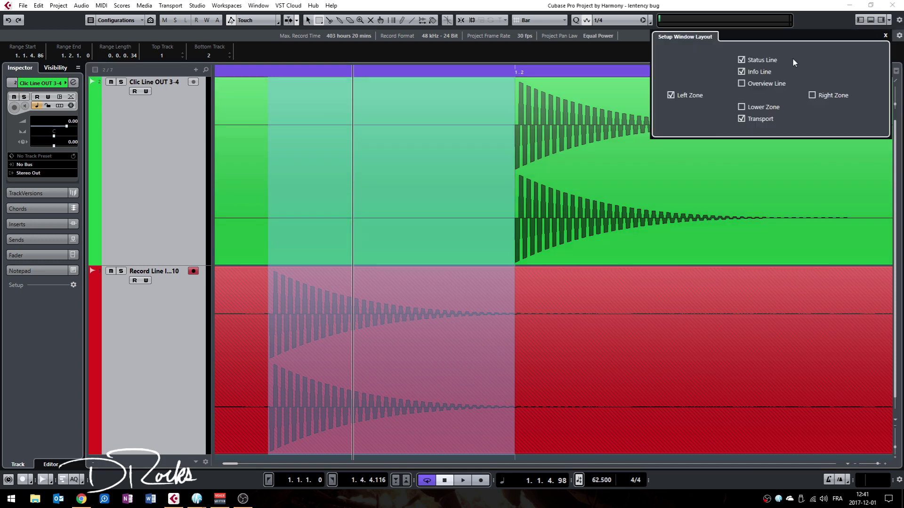
pyautogui.click(742, 71)
pyautogui.click(742, 72)
pyautogui.click(742, 71)
pyautogui.click(742, 72)
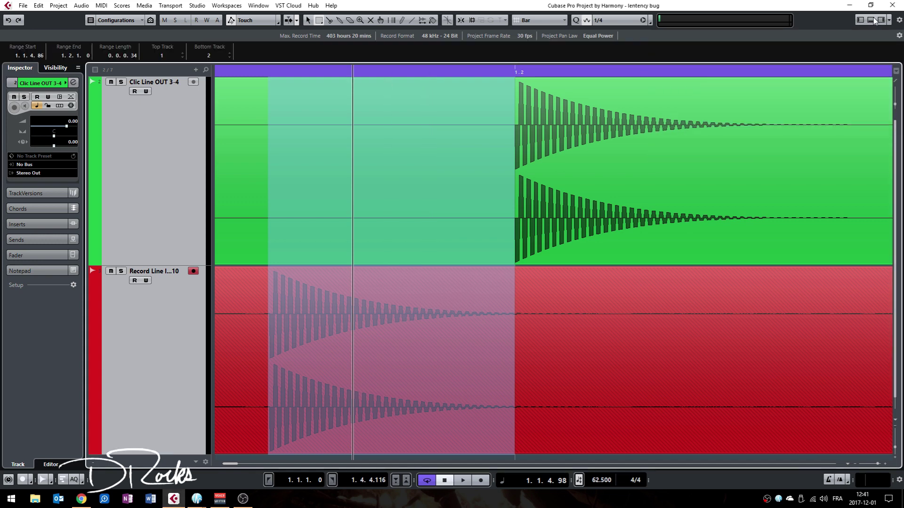
pyautogui.click(889, 20)
pyautogui.click(742, 71)
pyautogui.click(741, 72)
pyautogui.click(808, 24)
# Step: Open Studio Setup from the Studio menu on the VST Audio System page
pyautogui.click(197, 6)
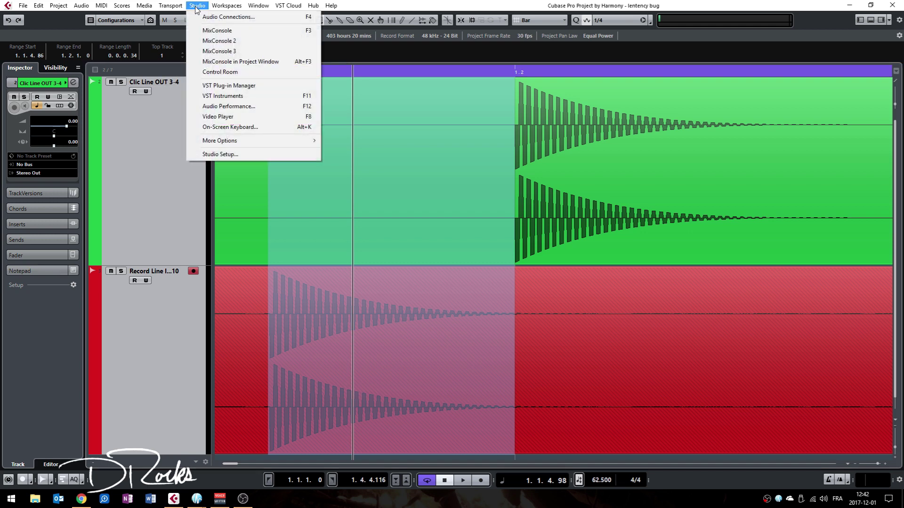
pyautogui.click(234, 155)
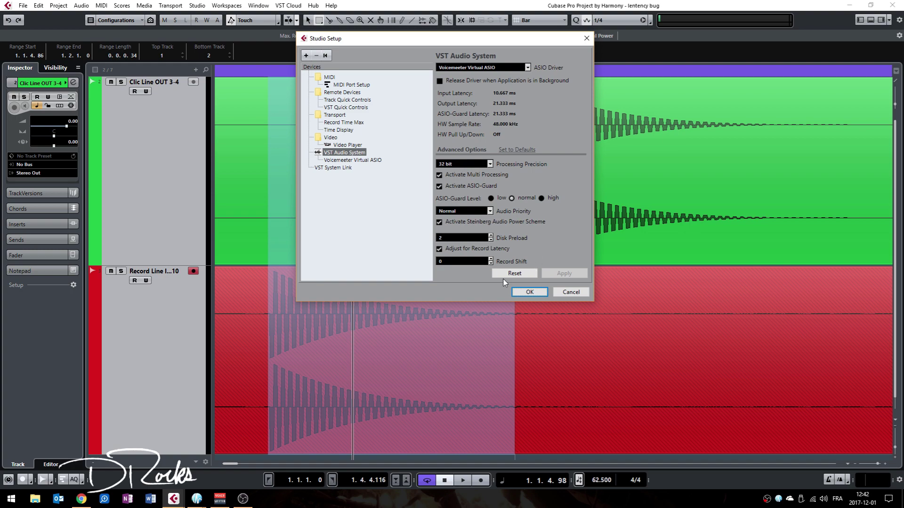
# Step: Read the Record Shift help entry in Chrome, then return to Cubase's Studio Setup
pyautogui.click(81, 498)
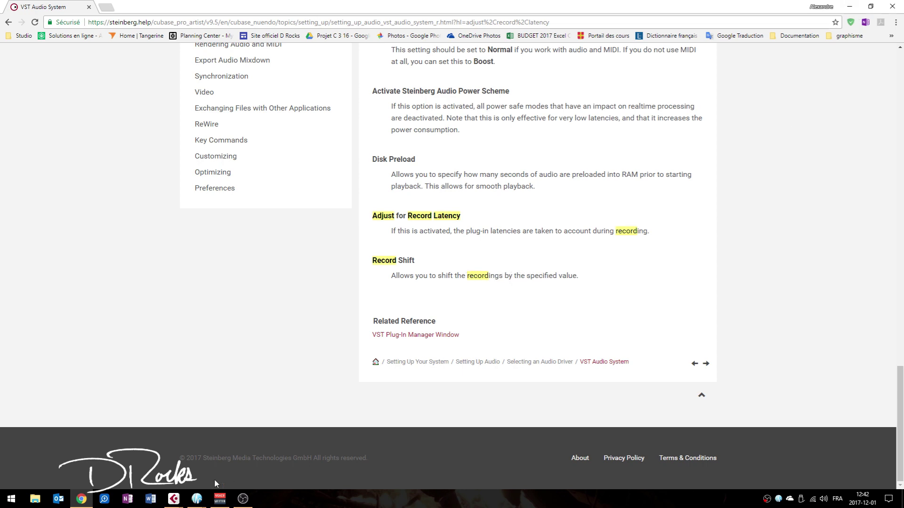
pyautogui.moveTo(173, 498)
pyautogui.click(222, 437)
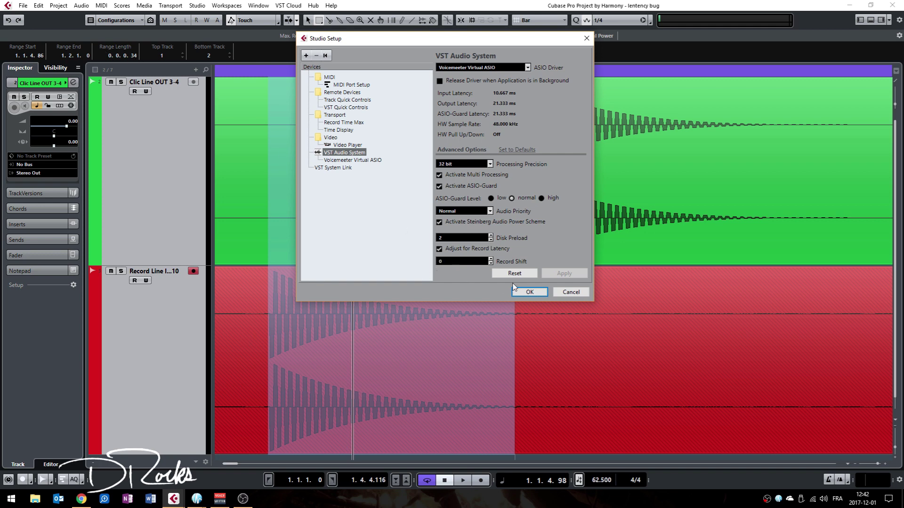
# Step: Enter -3400 in the VST Audio System's Record Shift field and confirm it
pyautogui.click(451, 262)
pyautogui.moveTo(483, 41); pyautogui.dragTo(764, 188)
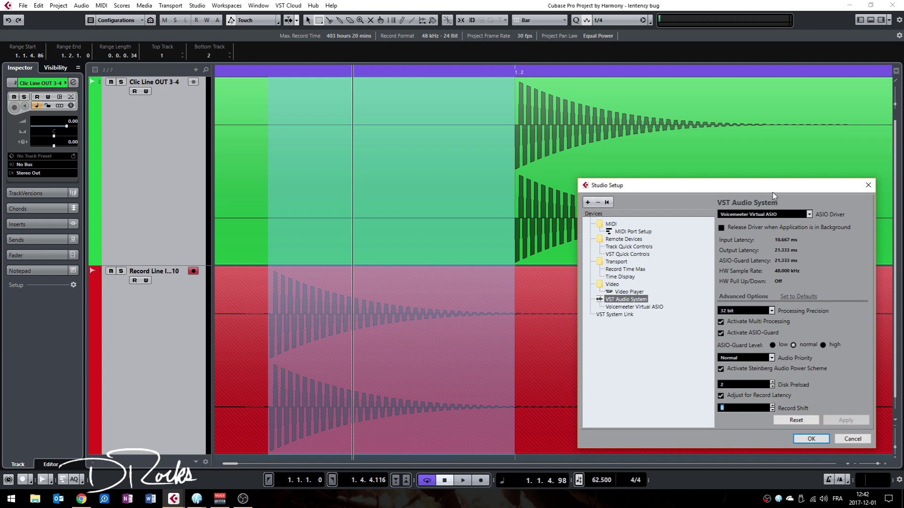
pyautogui.moveTo(773, 187); pyautogui.dragTo(761, 98)
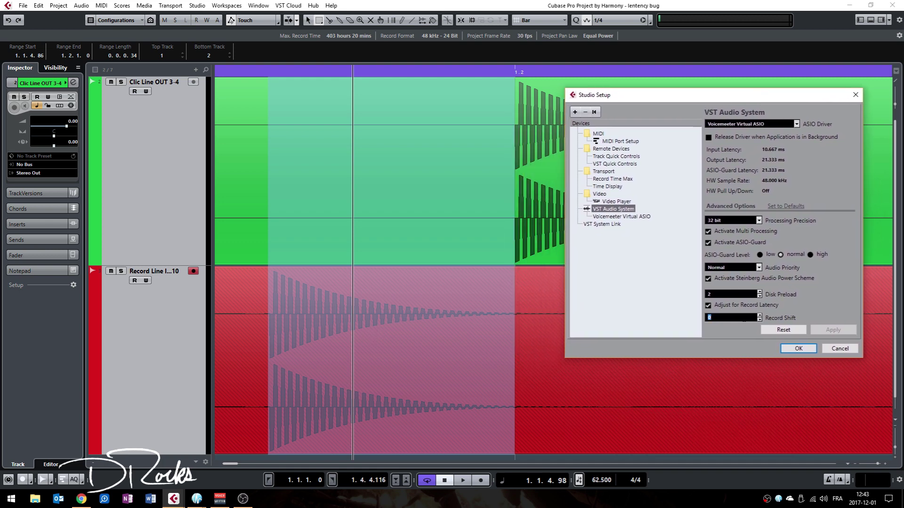
pyautogui.write('-3400')
pyautogui.press('Return')
# Step: Apply the -3400 Record Shift, return to the project start and record take 9-10_46
pyautogui.click(832, 329)
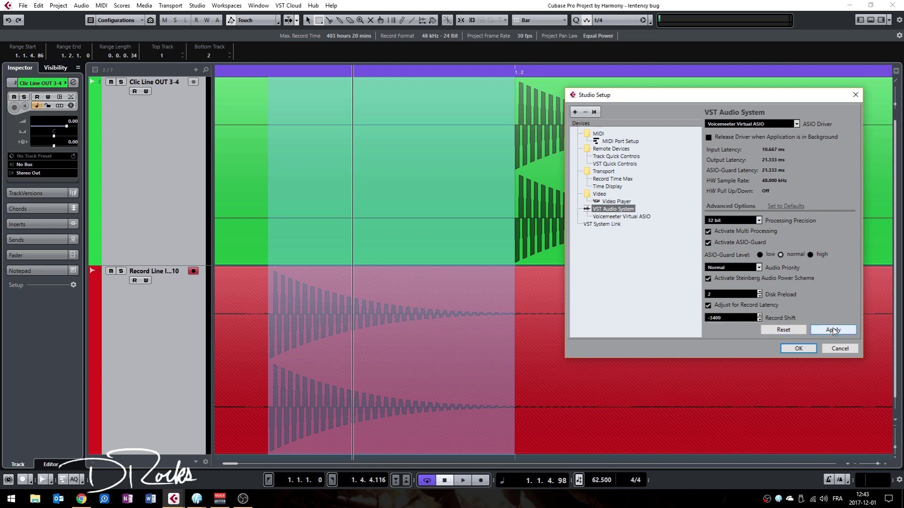
pyautogui.click(791, 349)
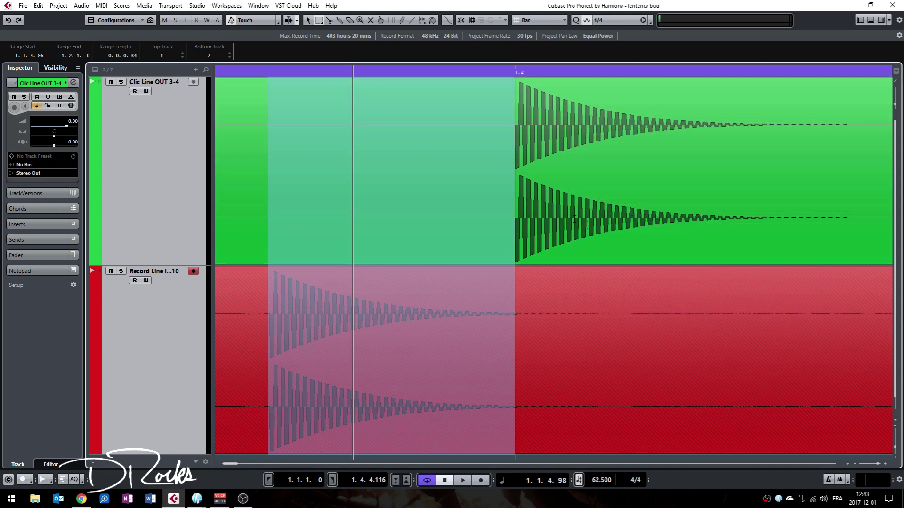
pyautogui.scroll(-1, 605, 192)
pyautogui.scroll(-4, 518, 198)
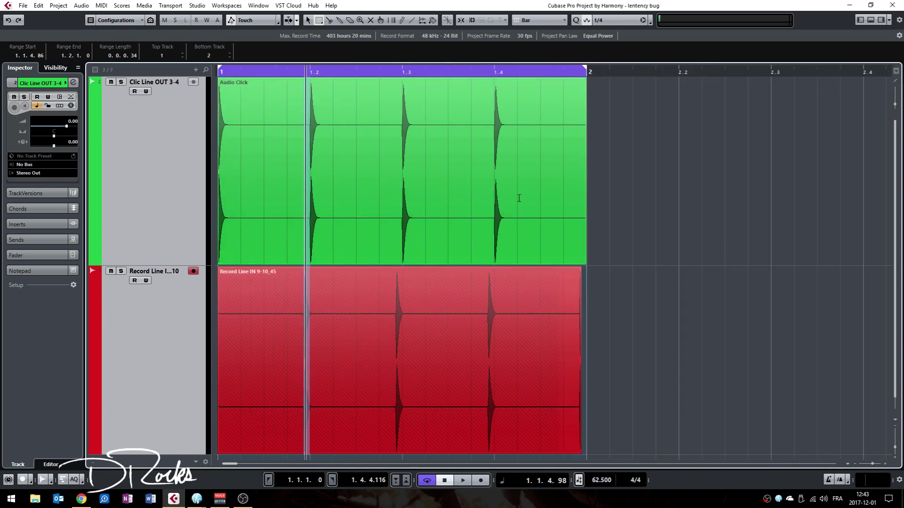
pyautogui.press('Home')
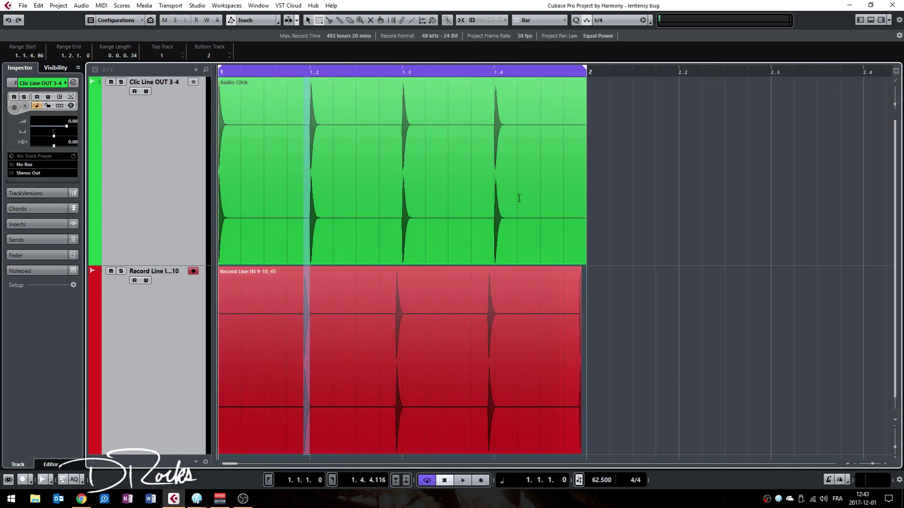
pyautogui.press('KP_Multiply')
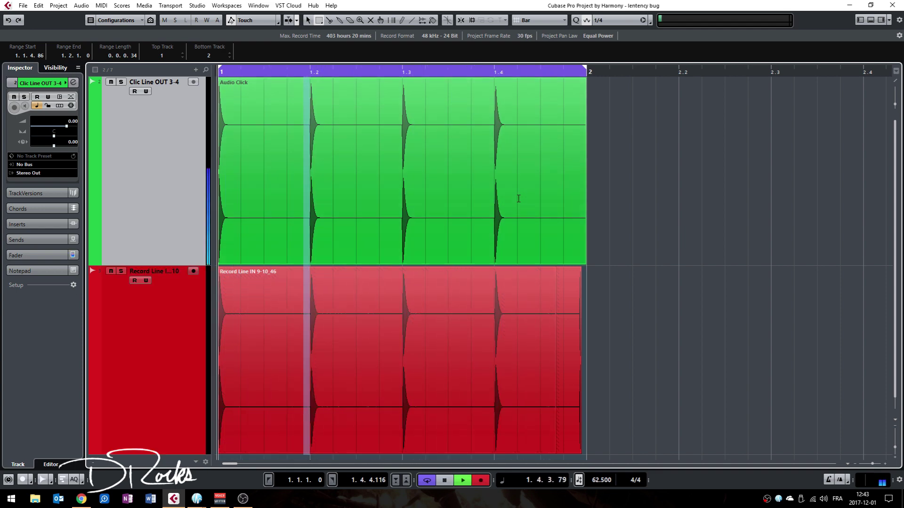
pyautogui.press('space')
# Step: Zoom in around beat 1.2 to check take 9-10_46 against the Audio Click beats
pyautogui.press('h')
pyautogui.press('h')
pyautogui.press('h')
pyautogui.press('h')
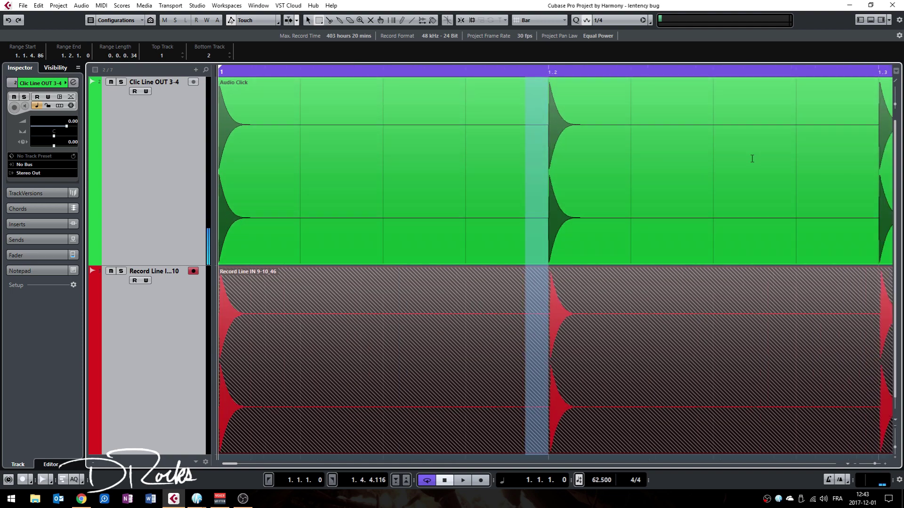
pyautogui.press('h')
pyautogui.press('h')
pyautogui.press('h')
pyautogui.click(791, 88)
pyautogui.press('h')
pyautogui.press('h')
pyautogui.press('h')
pyautogui.press('h')
pyautogui.press('h')
pyautogui.press('h')
pyautogui.press('h')
pyautogui.press('h')
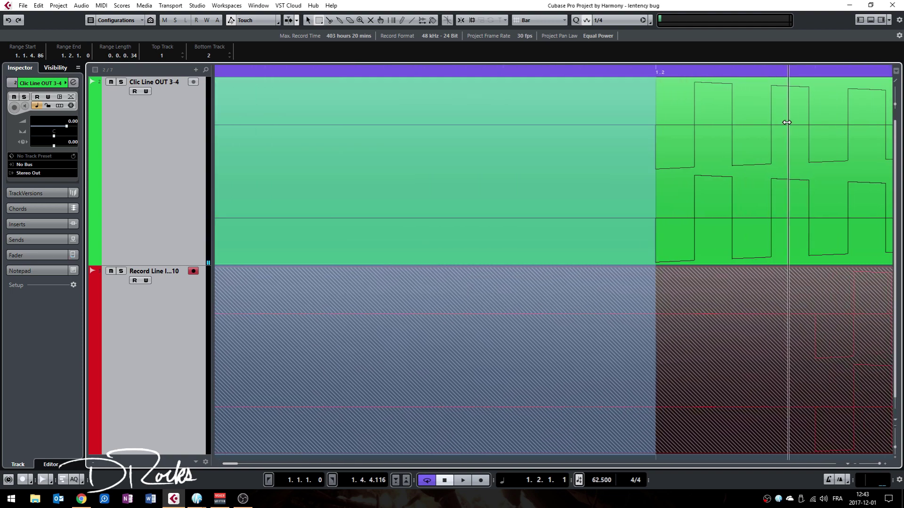
pyautogui.press('h')
pyautogui.press('h')
pyautogui.press('g')
pyautogui.press('g')
pyautogui.press('g')
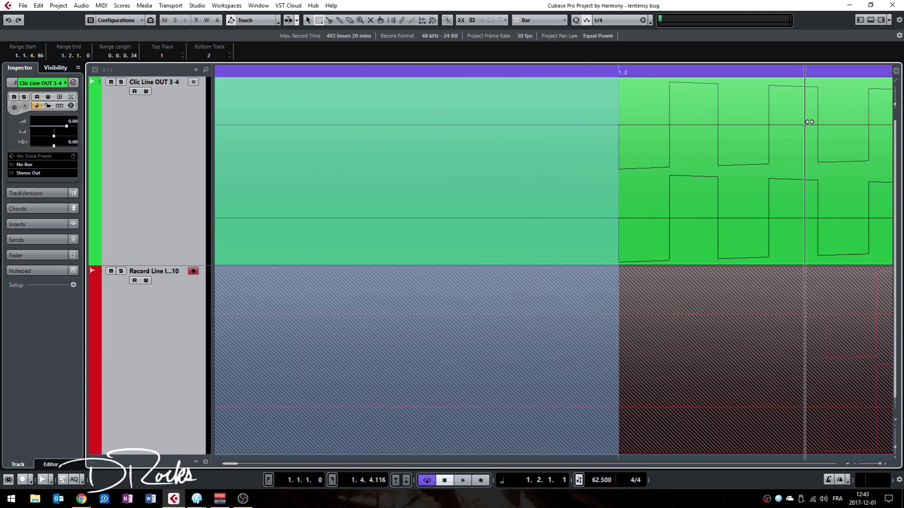
pyautogui.moveTo(811, 119); pyautogui.dragTo(604, 120)
pyautogui.press('h')
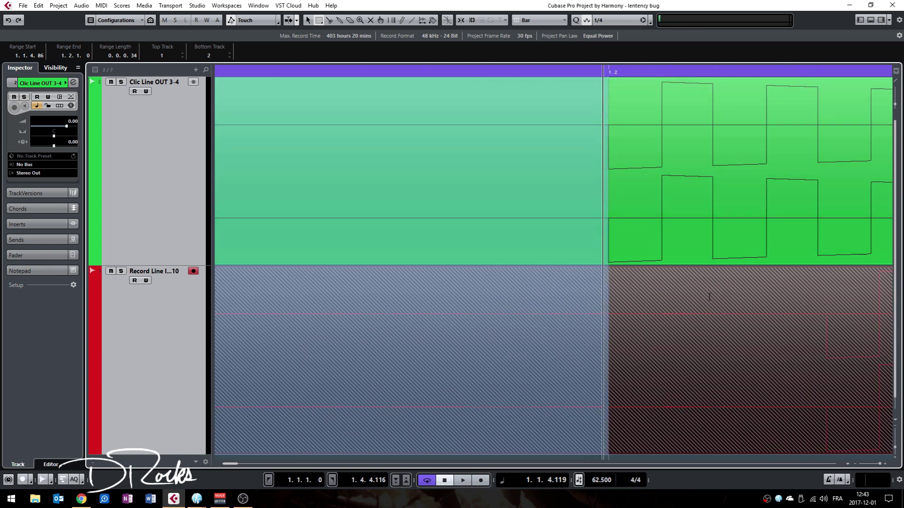
pyautogui.press('g')
pyautogui.press('g')
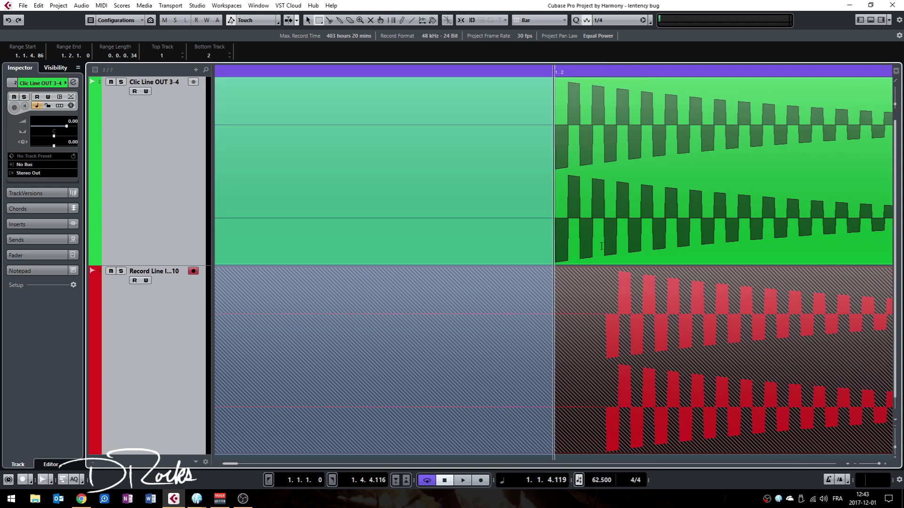
pyautogui.press('g')
pyautogui.press('g')
# Step: Reopen Studio Setup, change Record Shift from -3400 to -3200, and apply with OK
pyautogui.click(197, 5)
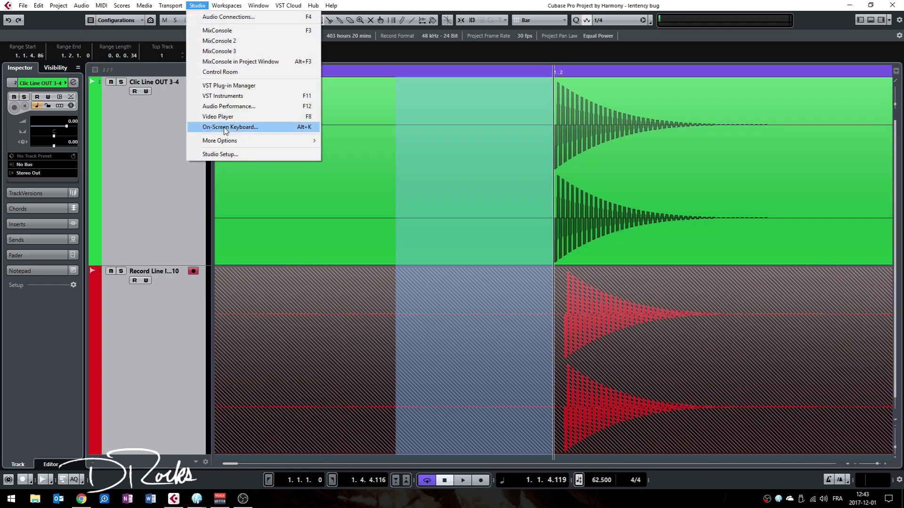
pyautogui.click(227, 155)
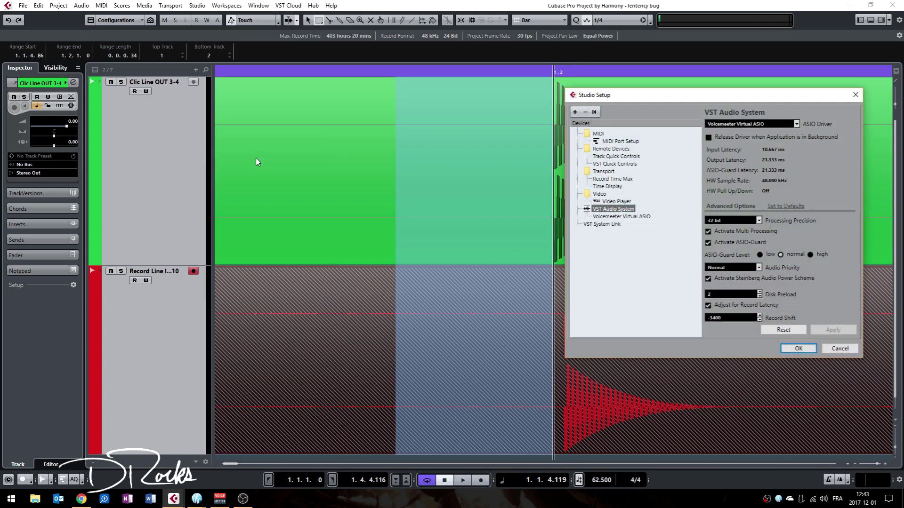
pyautogui.click(713, 319)
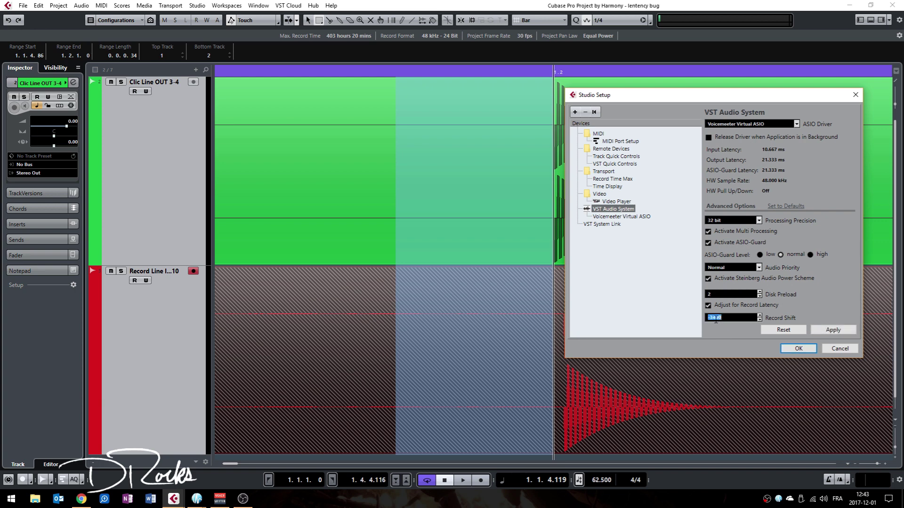
pyautogui.press('BackSpace')
pyautogui.write('2')
pyautogui.click(814, 330)
pyautogui.click(799, 349)
# Step: Zoom out to bars 1–2 and record a new click take, 9-10_47
pyautogui.press('g')
pyautogui.press('g')
pyautogui.press('g')
pyautogui.press('g')
pyautogui.press('g')
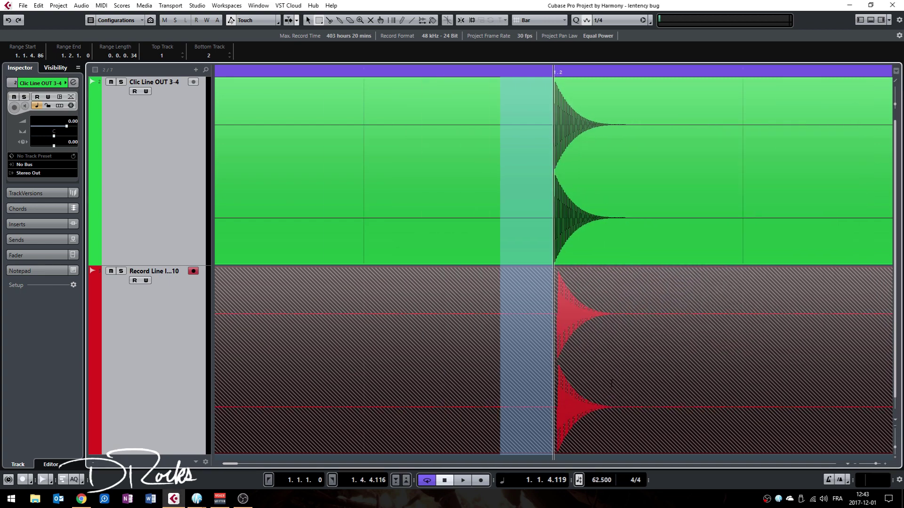
pyautogui.press('g')
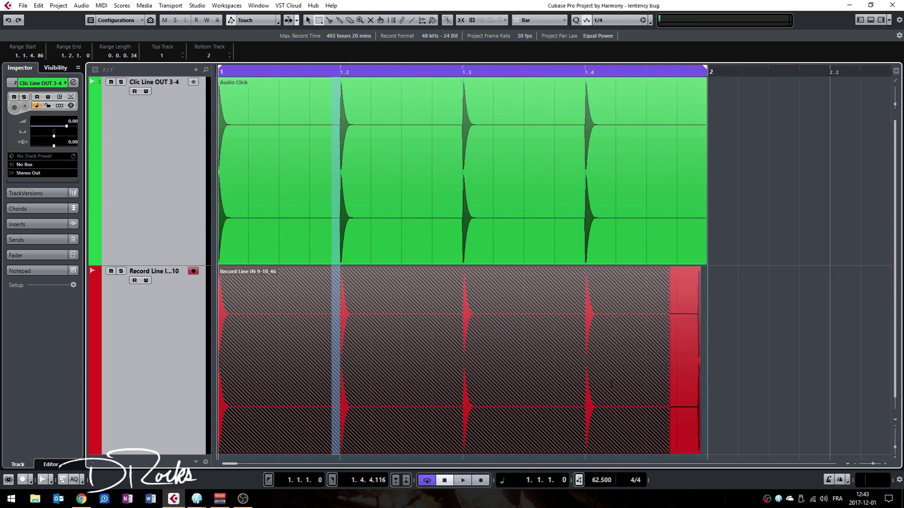
pyautogui.press('KP_Multiply')
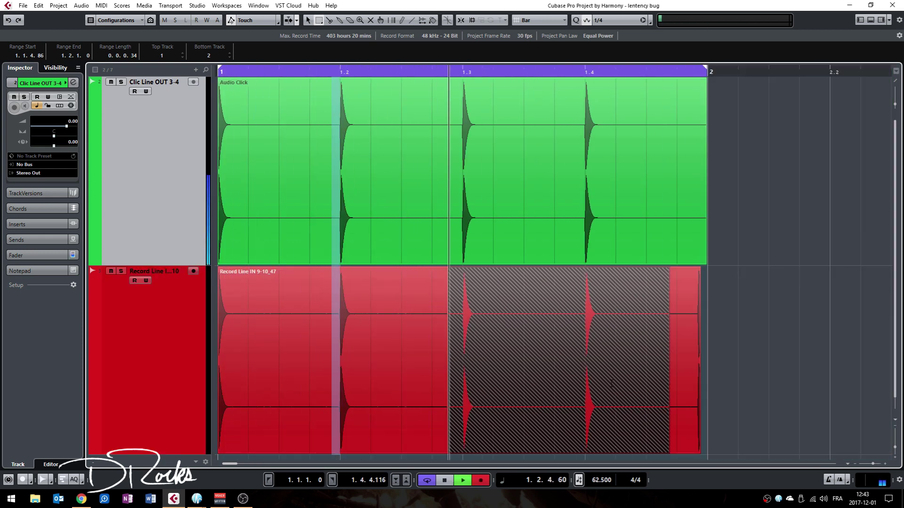
pyautogui.press('space')
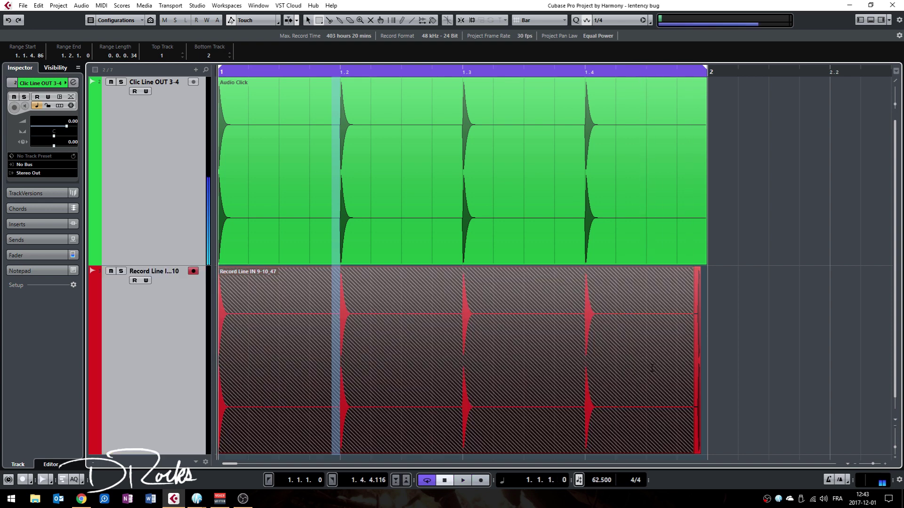
# Step: Zoom around beat 1.2 to compare take 9-10_47 with the Audio Click beats
pyautogui.moveTo(313, 70); pyautogui.dragTo(265, 183)
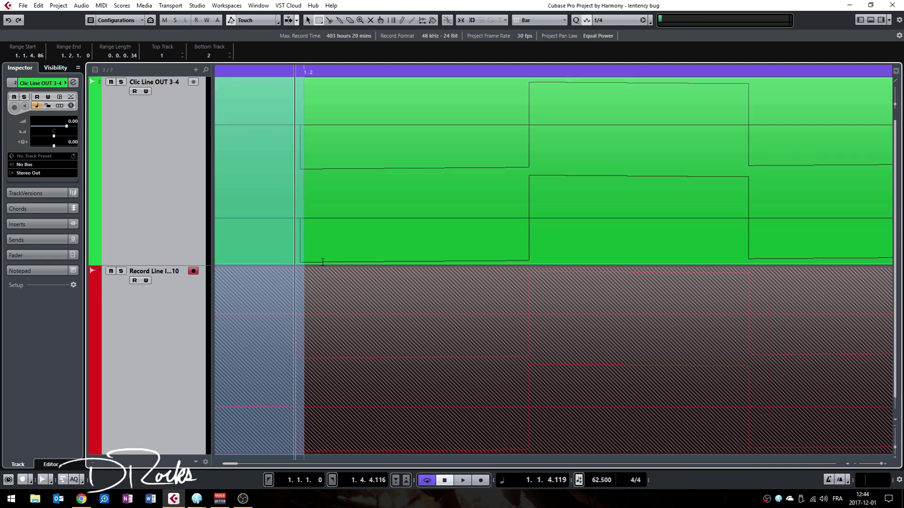
pyautogui.press('h')
pyautogui.press('h')
pyautogui.press('h')
pyautogui.press('h')
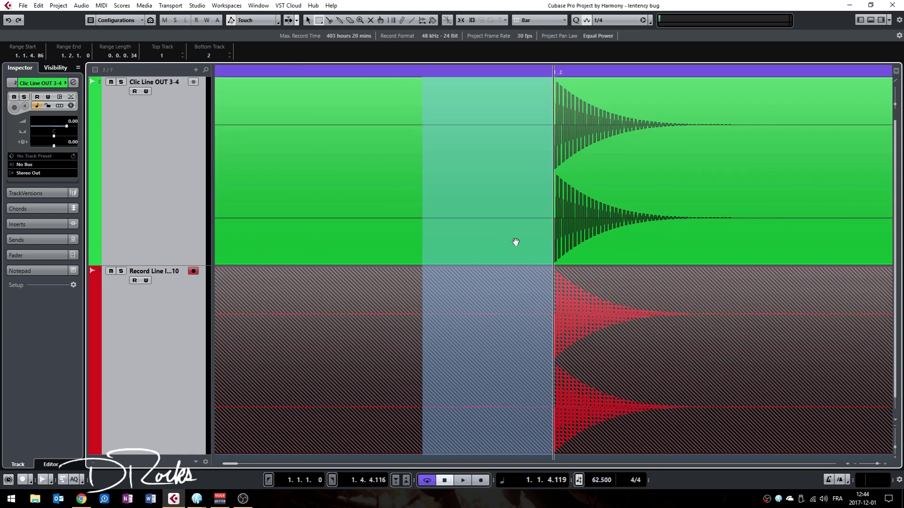
pyautogui.press('h')
pyautogui.press('h')
pyautogui.press('h')
pyautogui.press('h')
pyautogui.press('h')
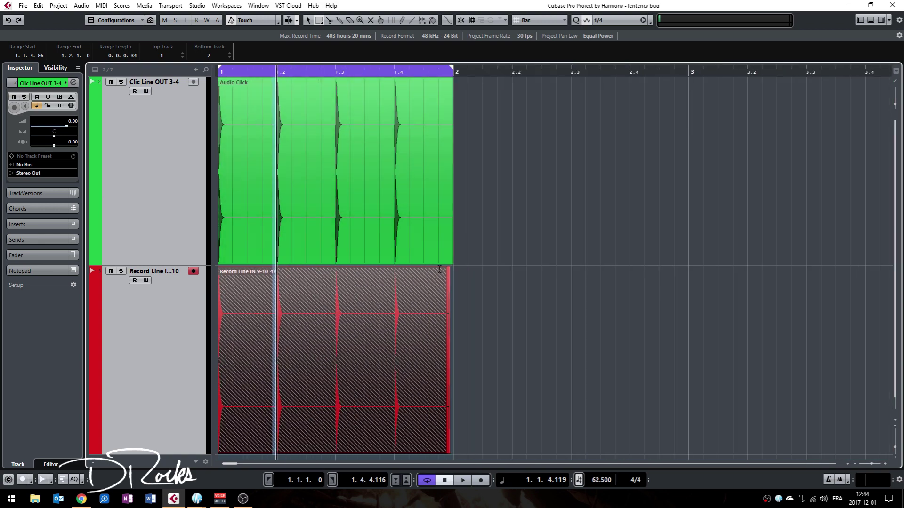
pyautogui.press('h')
pyautogui.press('h')
pyautogui.press('h')
pyautogui.press('h')
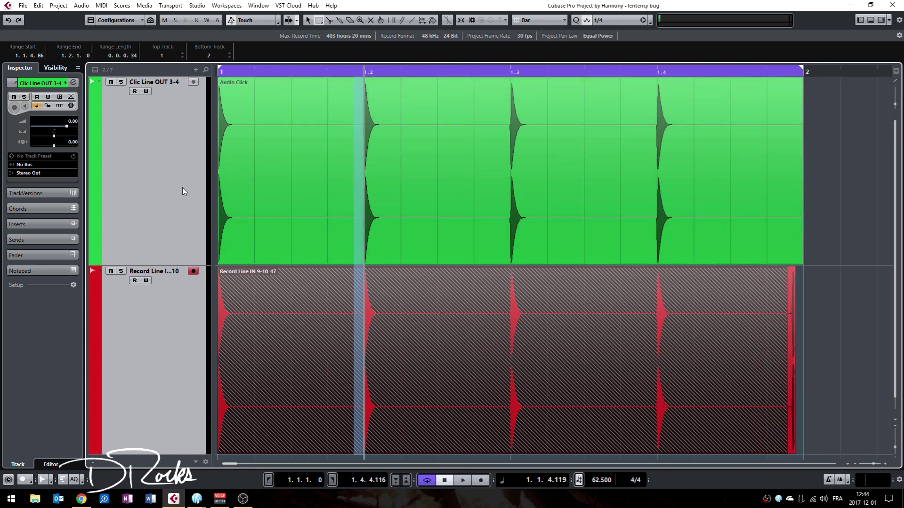
pyautogui.press('g')
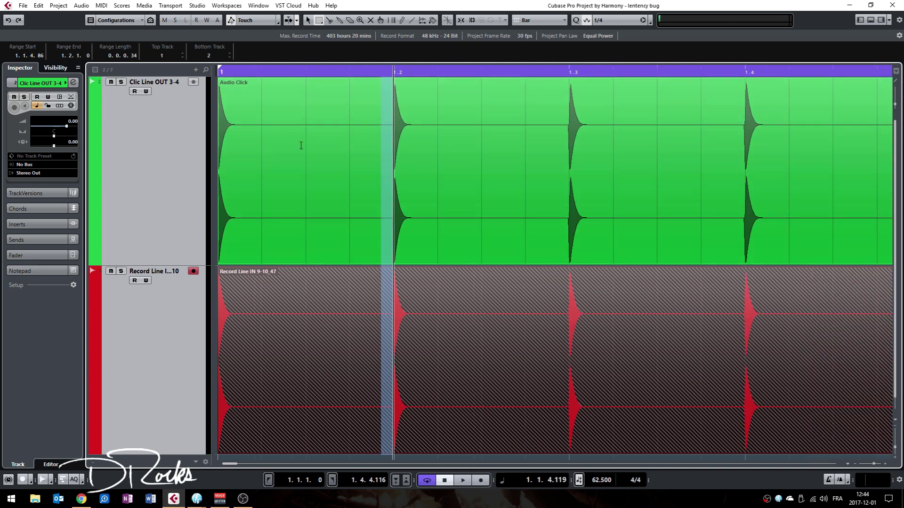
# Step: Switch to Object Selection, clear the range selection and select the Record Line track
pyautogui.press('1')
pyautogui.click(504, 136)
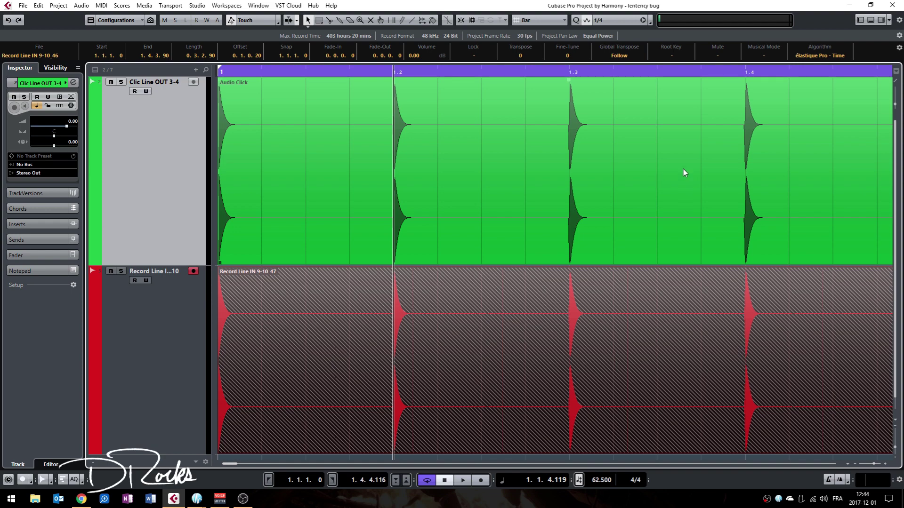
pyautogui.click(168, 357)
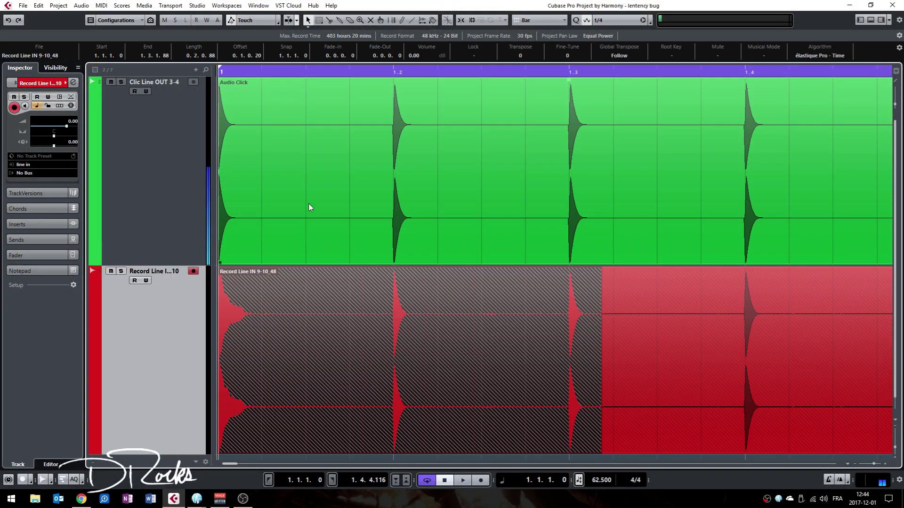
# Step: Stop take 9-10_48, check the Record Line track's input routing, then select Clic Line OUT 3-4
pyautogui.click(160, 198)
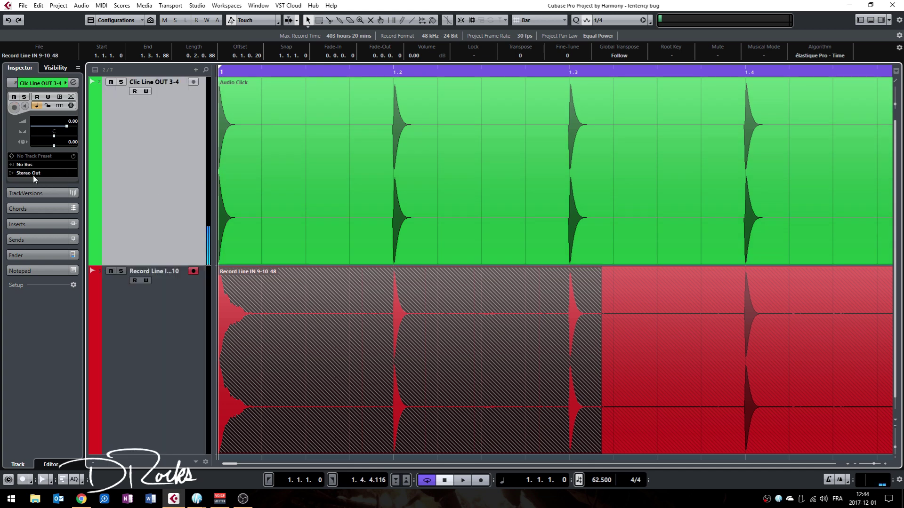
pyautogui.click(146, 338)
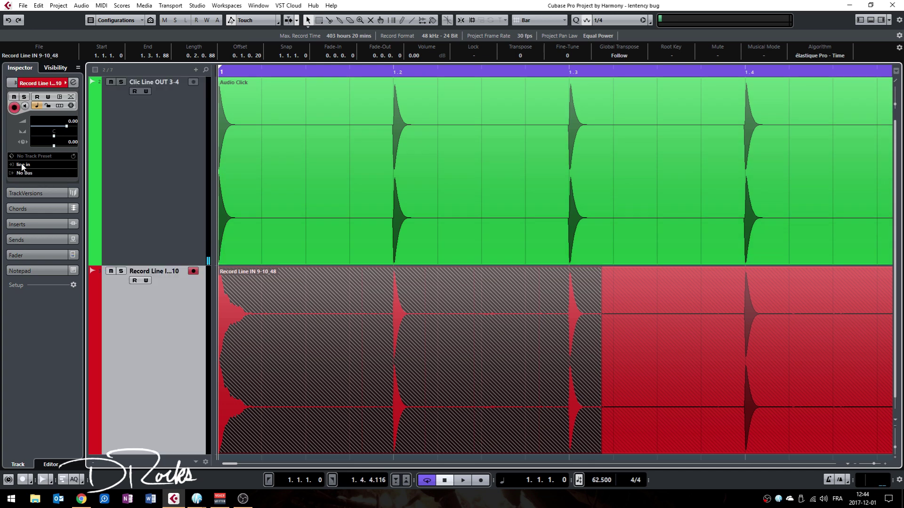
pyautogui.click(22, 165)
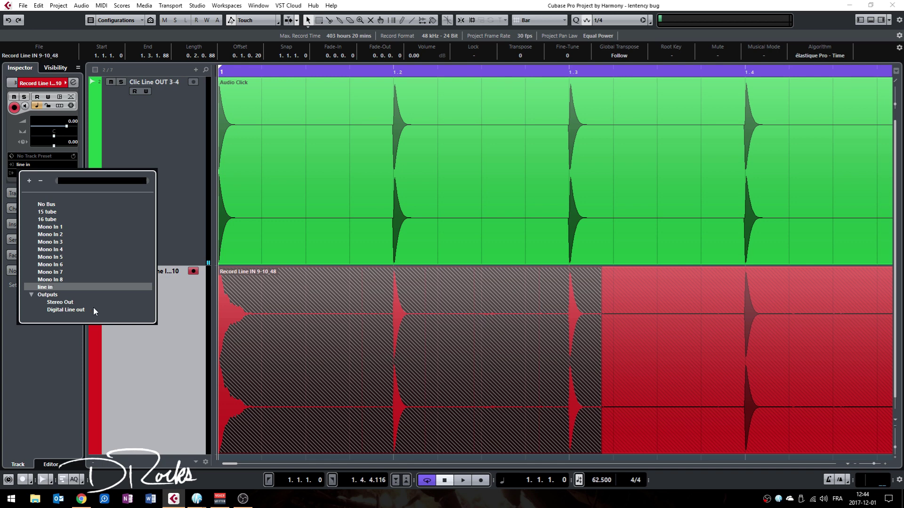
pyautogui.click(128, 156)
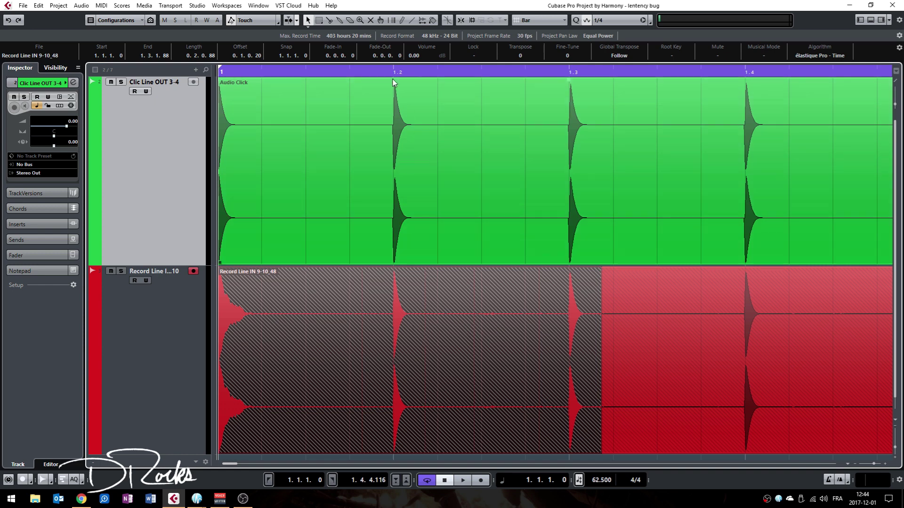
pyautogui.press('2')
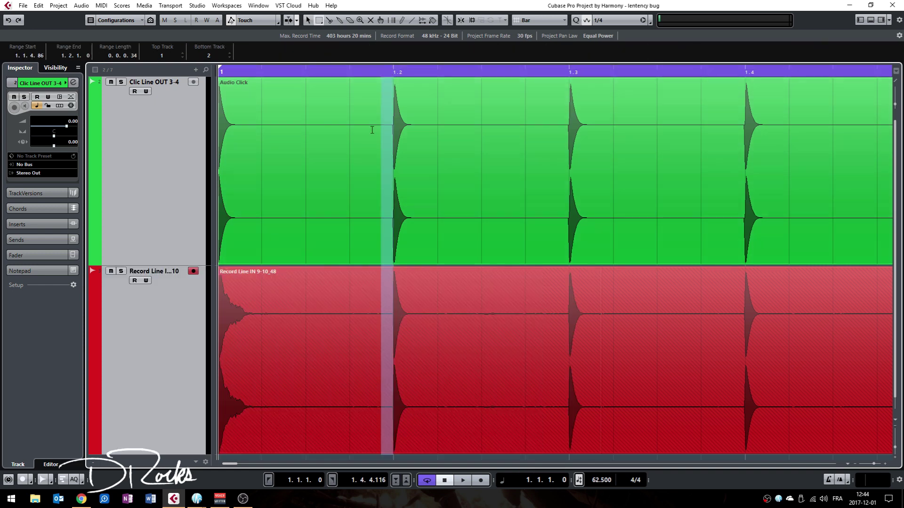
pyautogui.moveTo(394, 141); pyautogui.dragTo(382, 137)
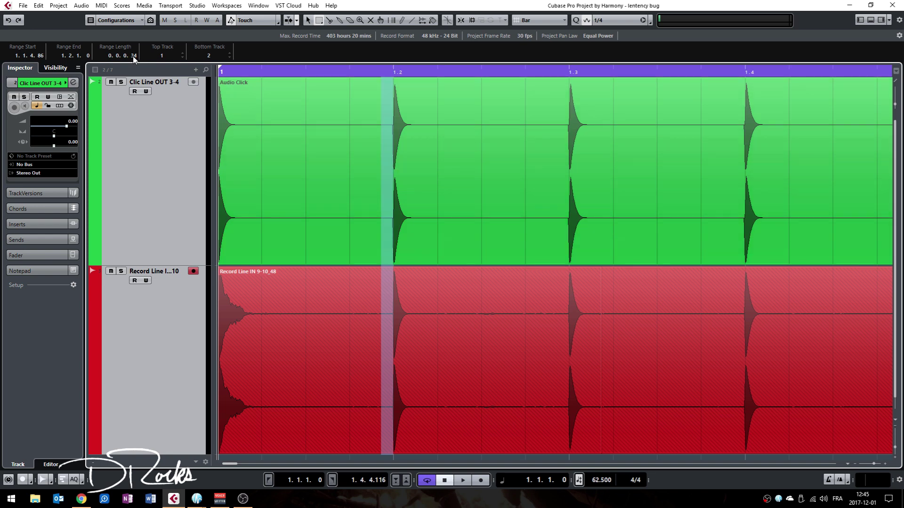
pyautogui.click(197, 5)
pyautogui.click(214, 153)
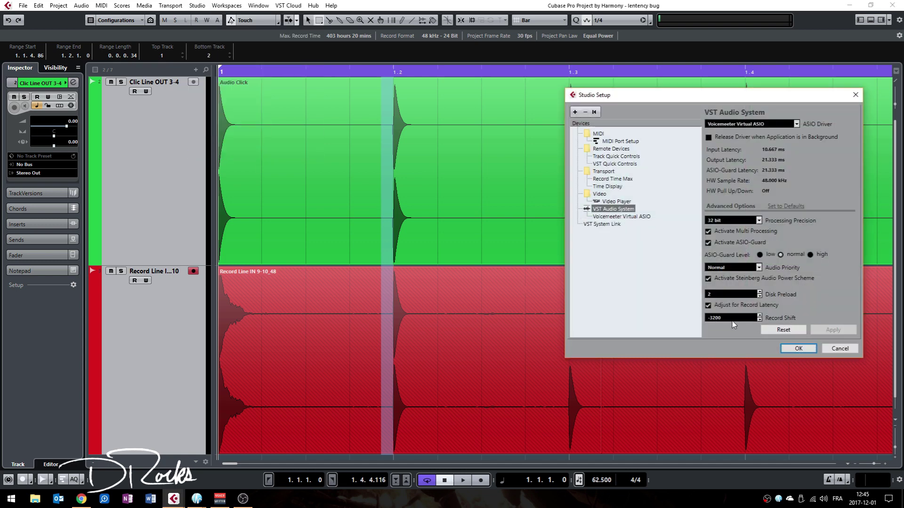
pyautogui.press('Return')
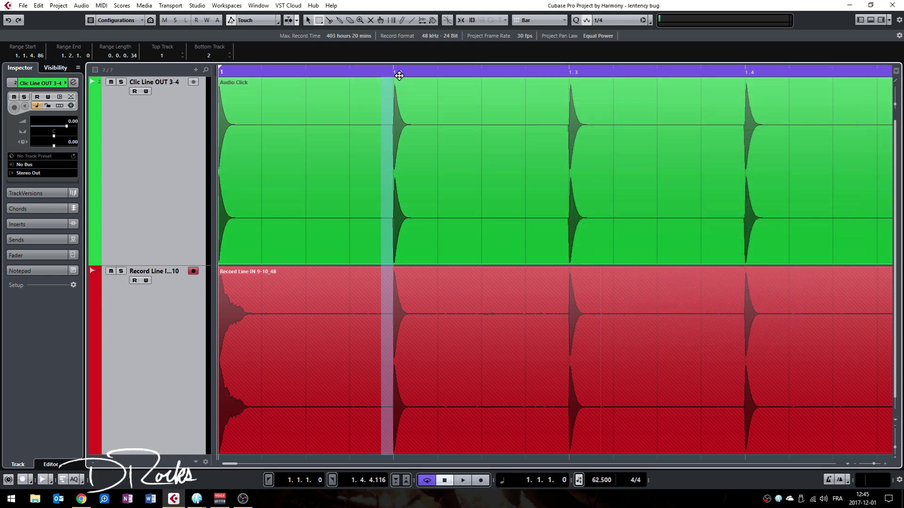
# Step: Zoom in on beat 1.2 of both tracks and reopen Studio Setup to check Record Shift (-3200)
pyautogui.moveTo(394, 71); pyautogui.dragTo(389, 92)
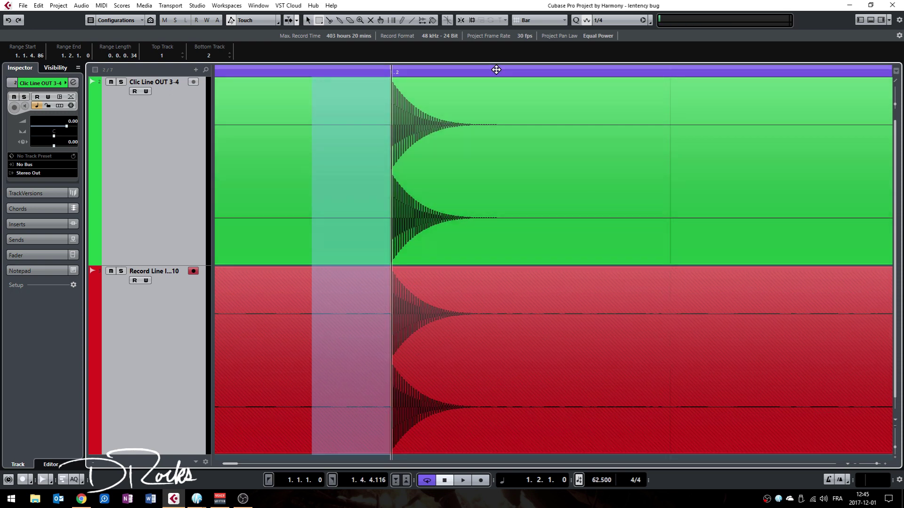
pyautogui.moveTo(494, 71); pyautogui.dragTo(494, 71)
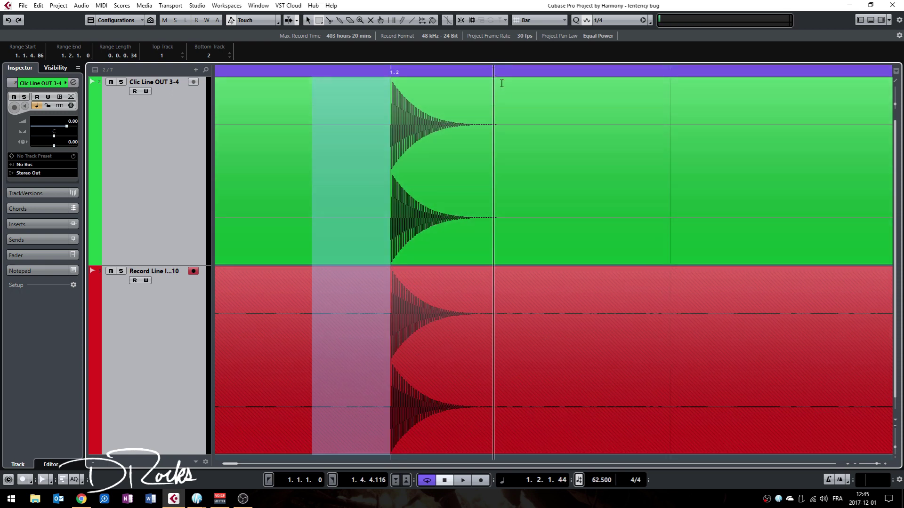
pyautogui.click(197, 6)
pyautogui.click(220, 154)
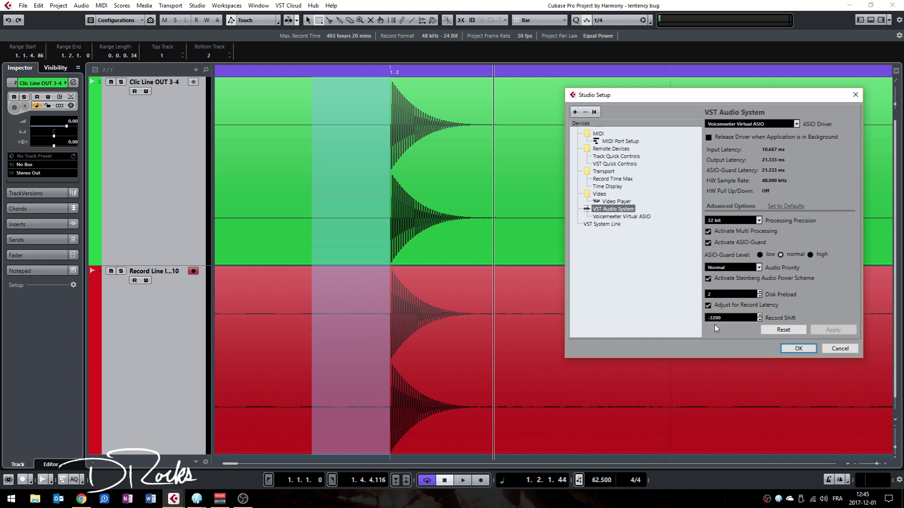
# Step: Cancel Studio Setup and zoom to bar 1 showing the 9-10_48 take aligned with Audio Click
pyautogui.click(841, 349)
pyautogui.press('g')
pyautogui.press('g')
pyautogui.press('g')
pyautogui.press('g')
pyautogui.press('g')
pyautogui.press('g')
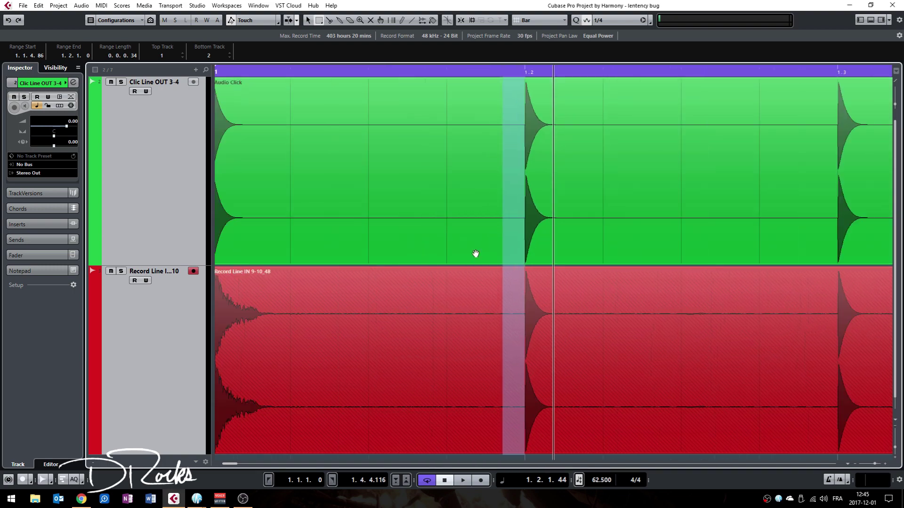
pyautogui.press('h')
pyautogui.press('h')
pyautogui.press('h')
pyautogui.press('h')
pyautogui.press('h')
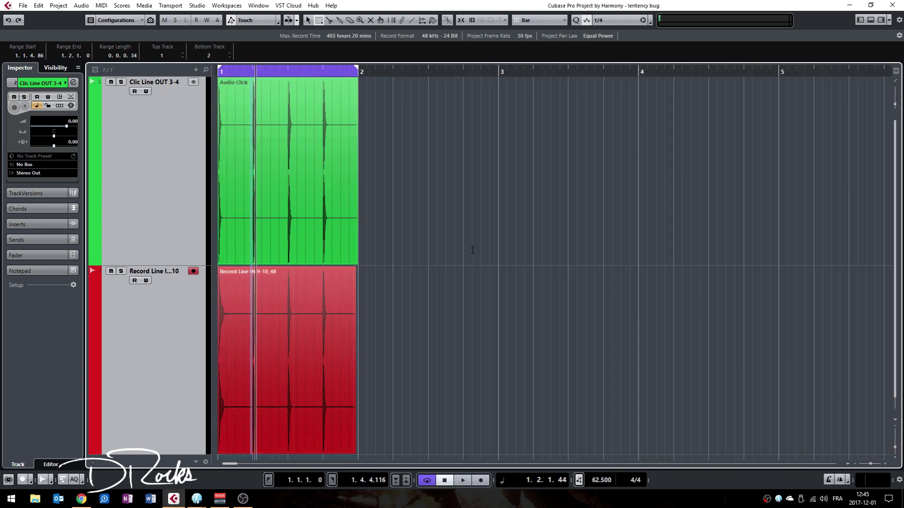
pyautogui.click(552, 209)
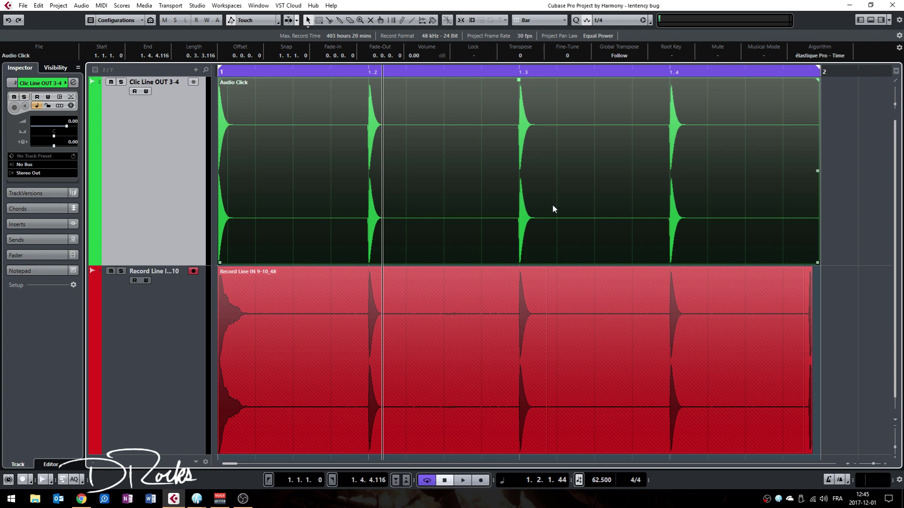
pyautogui.press('h')
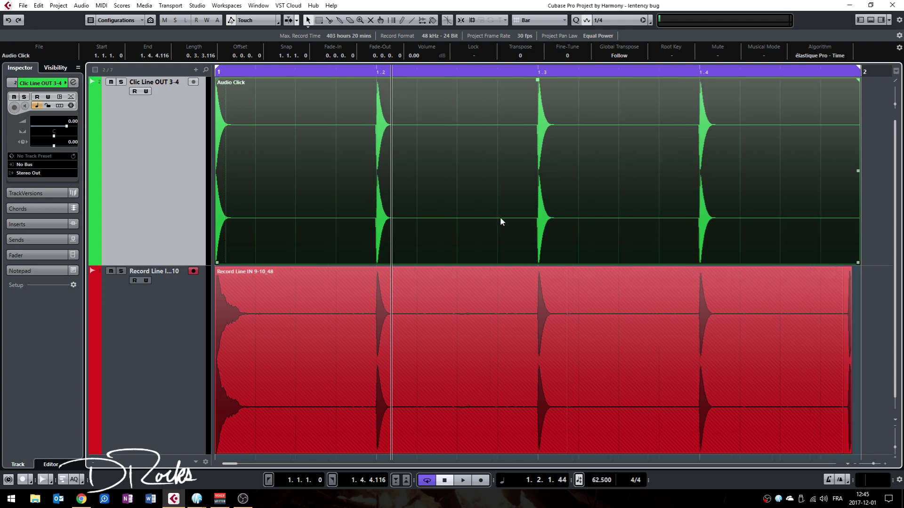